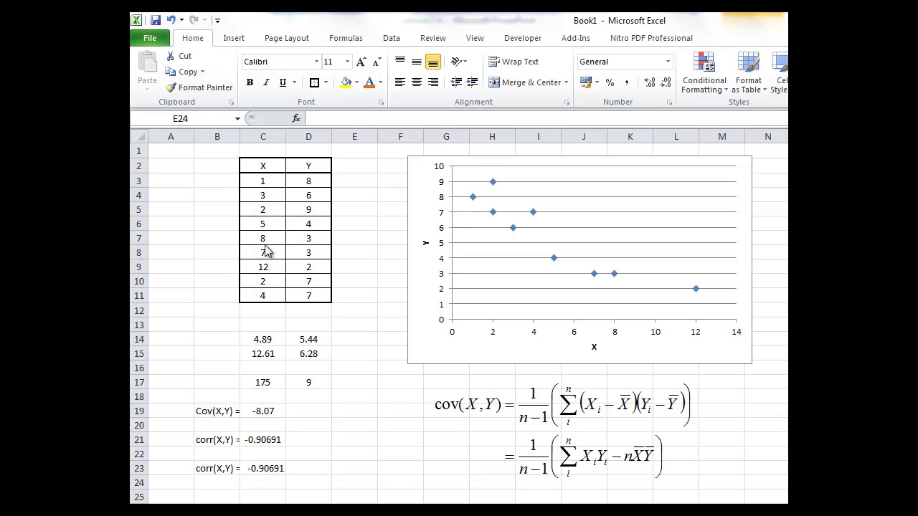
# Go through the X values in C3:C11 of the data table, from the first row to the last.
pyautogui.click(266, 182)
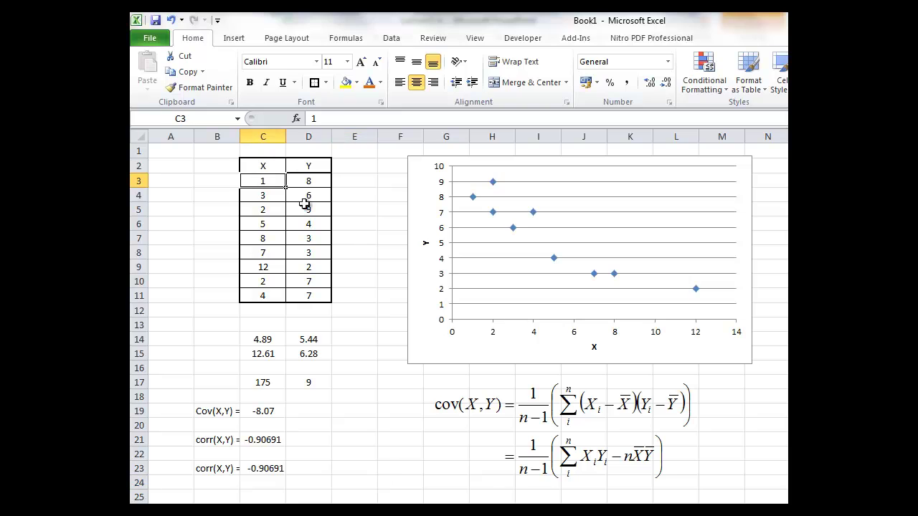
pyautogui.press('Down')
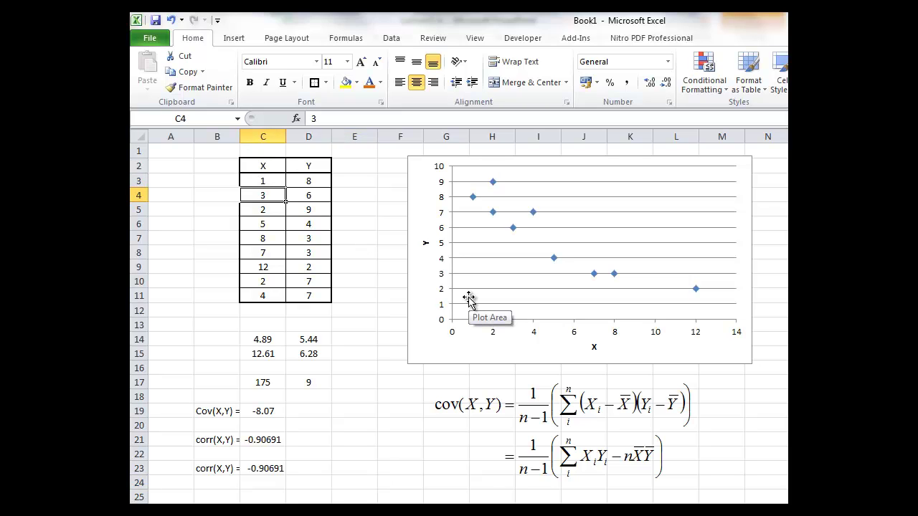
pyautogui.press('Down')
pyautogui.press('Down')
pyautogui.press('Down')
pyautogui.press('Down')
pyautogui.press('Down')
pyautogui.press('Down')
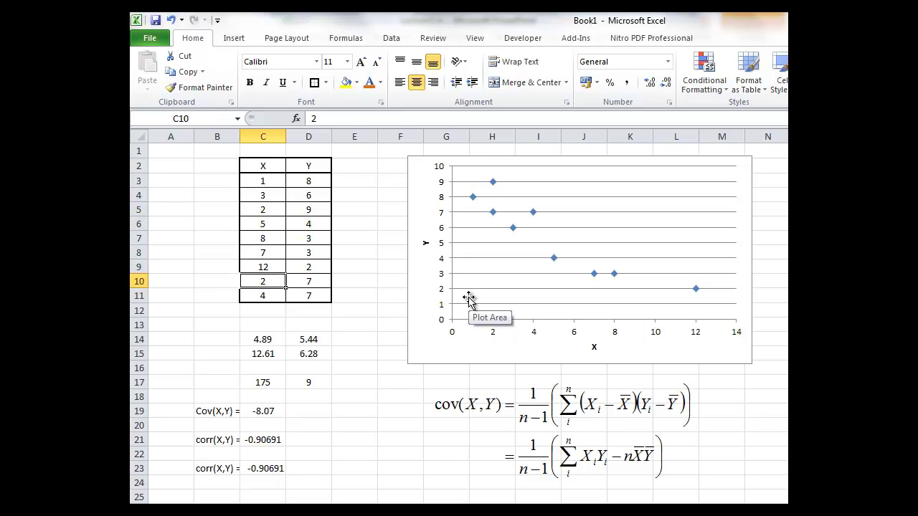
pyautogui.press('Down')
# Go through the Y values in D3:D11 from the last row up to the first, ending in empty cell E3.
pyautogui.press('Right')
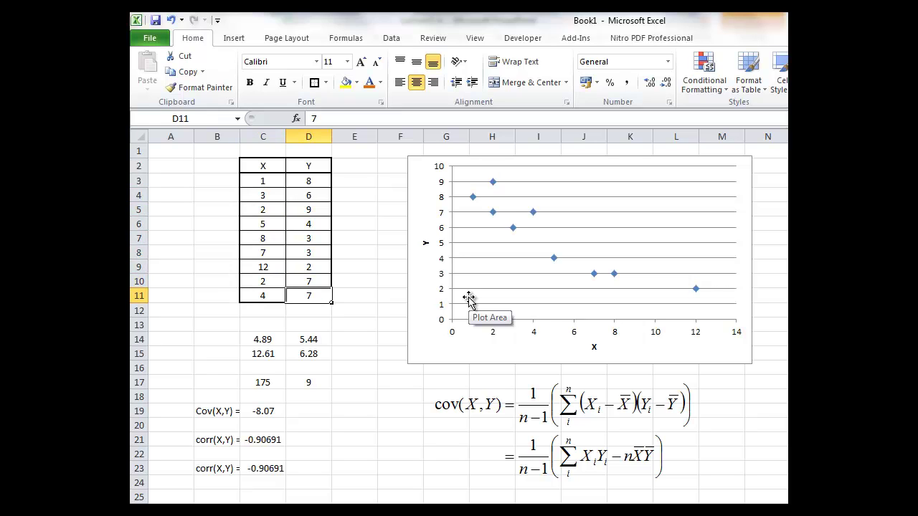
pyautogui.press('Up')
pyautogui.press('Up')
pyautogui.press('Up')
pyautogui.press('Up')
pyautogui.press('Up')
pyautogui.press('Up')
pyautogui.press('Up')
pyautogui.press('Up')
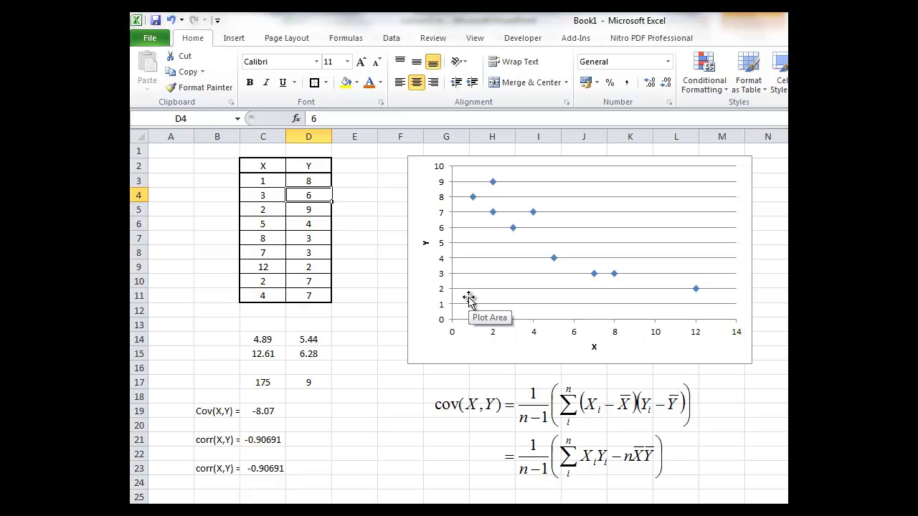
pyautogui.press('Right')
pyautogui.press('Right')
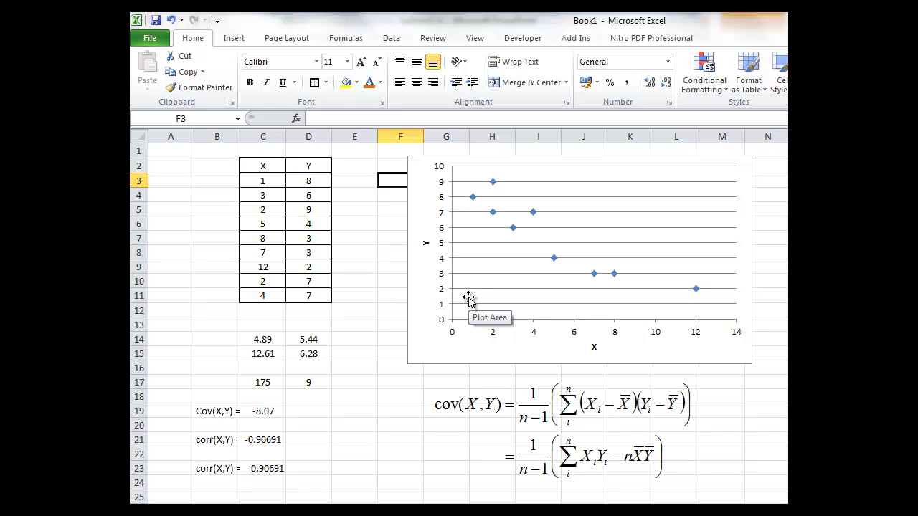
pyautogui.press('Left')
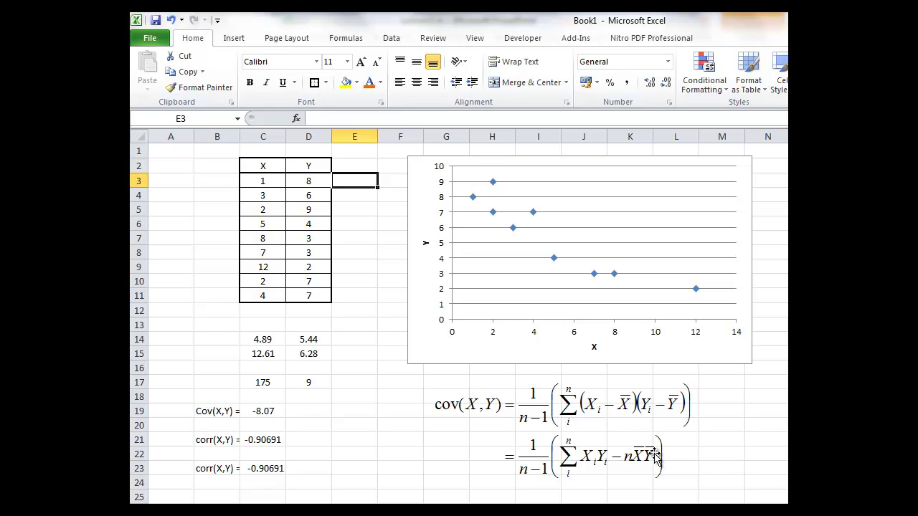
# Review the covariance equation below the chart, then inspect the mean formulas for X and Y in C14 and D14.
pyautogui.click(622, 442)
pyautogui.click(783, 440)
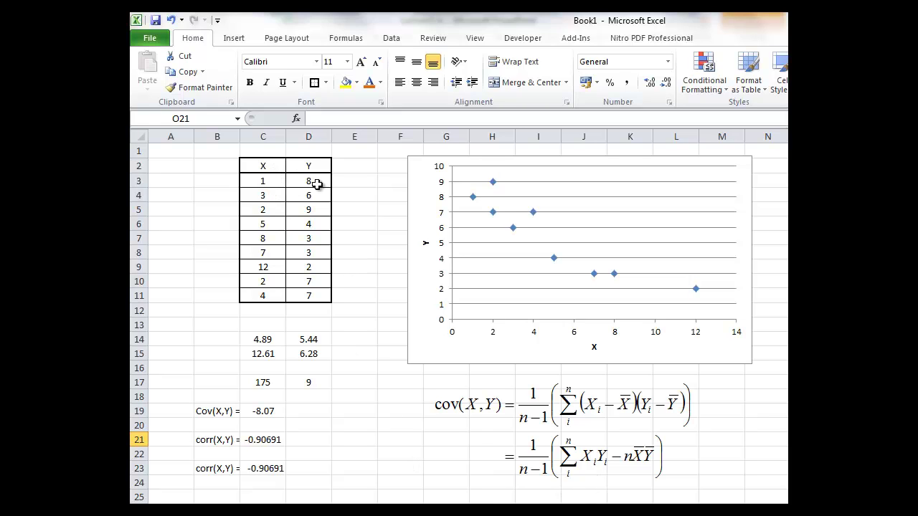
pyautogui.click(271, 337)
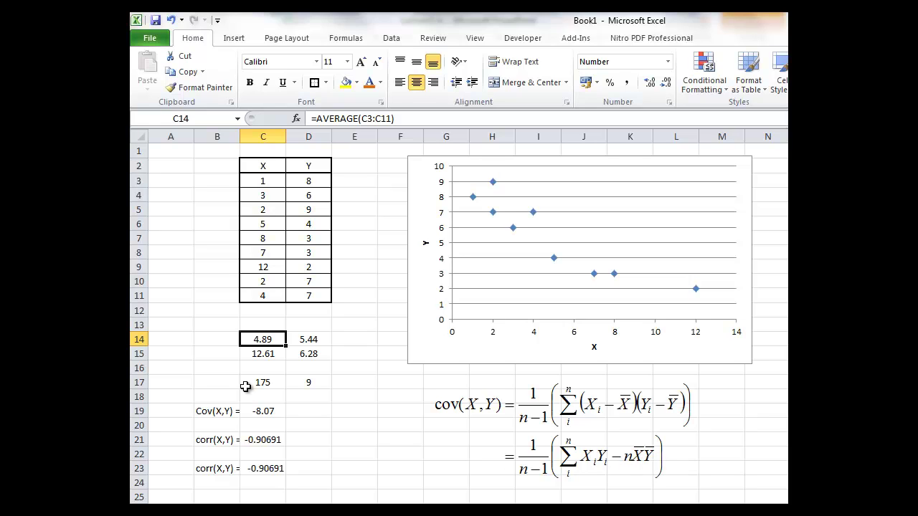
pyautogui.click(316, 339)
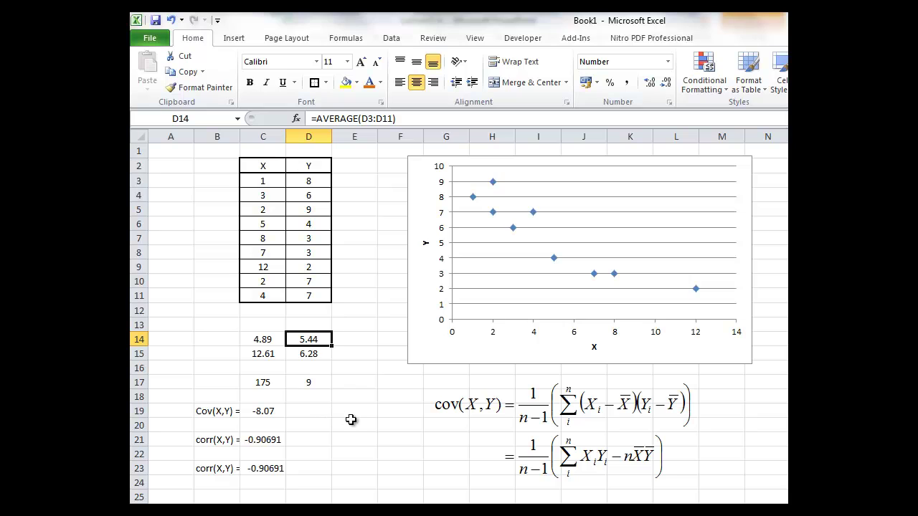
# Inspect the sample variance formulas in C15 and D15, comparing them with the mean formulas above them.
pyautogui.click(275, 355)
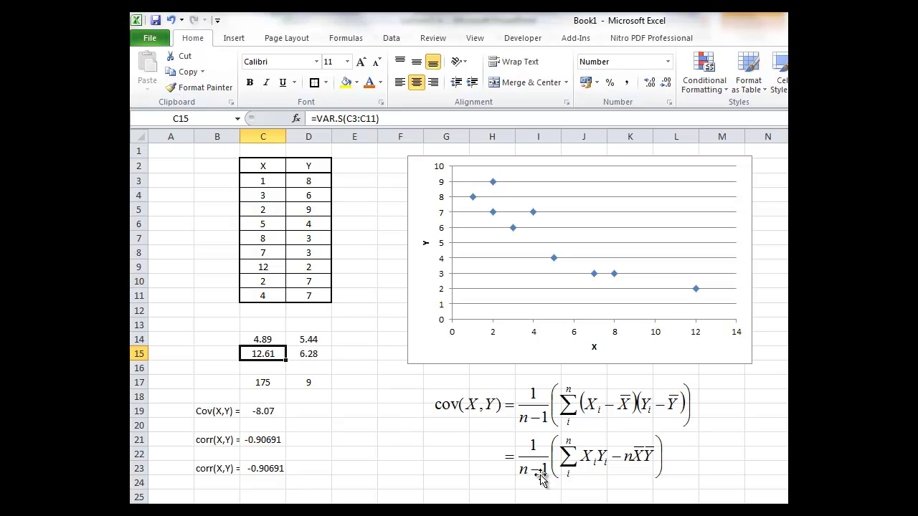
pyautogui.click(354, 378)
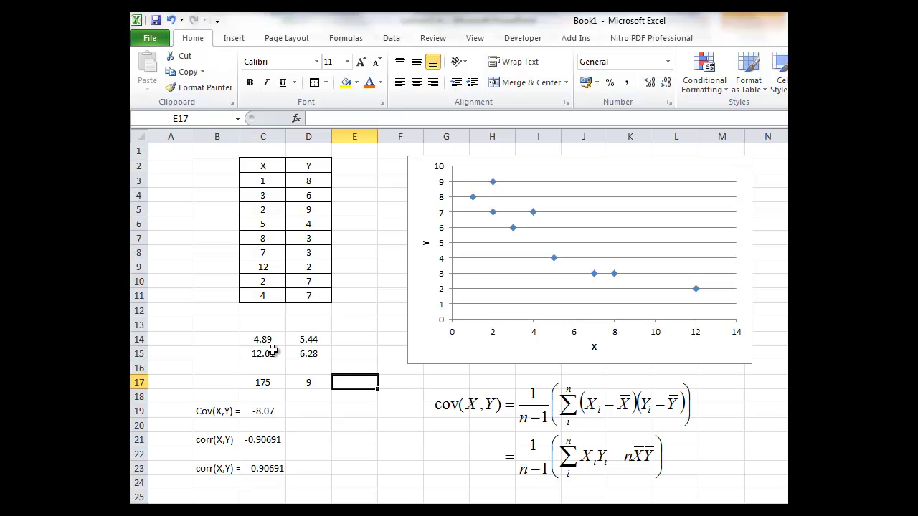
pyautogui.click(273, 354)
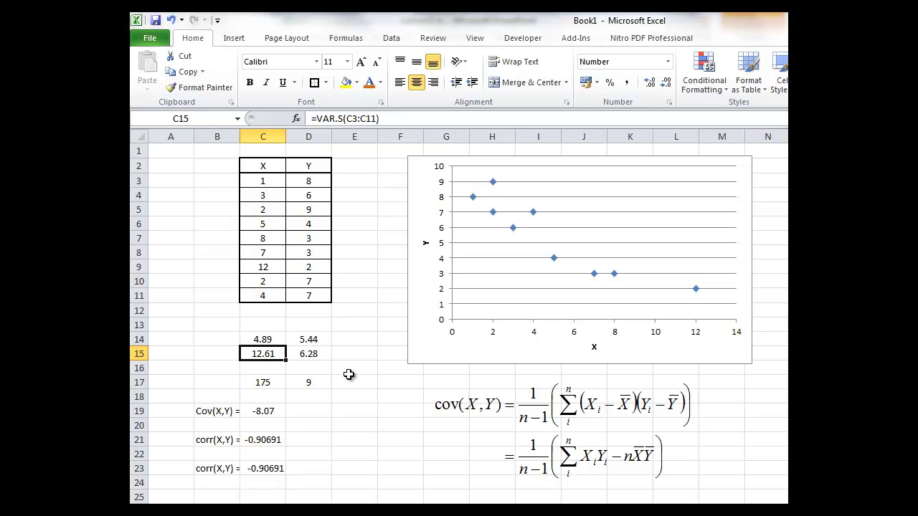
pyautogui.press('Up')
pyautogui.press('Down')
pyautogui.press('Right')
pyautogui.press('Up')
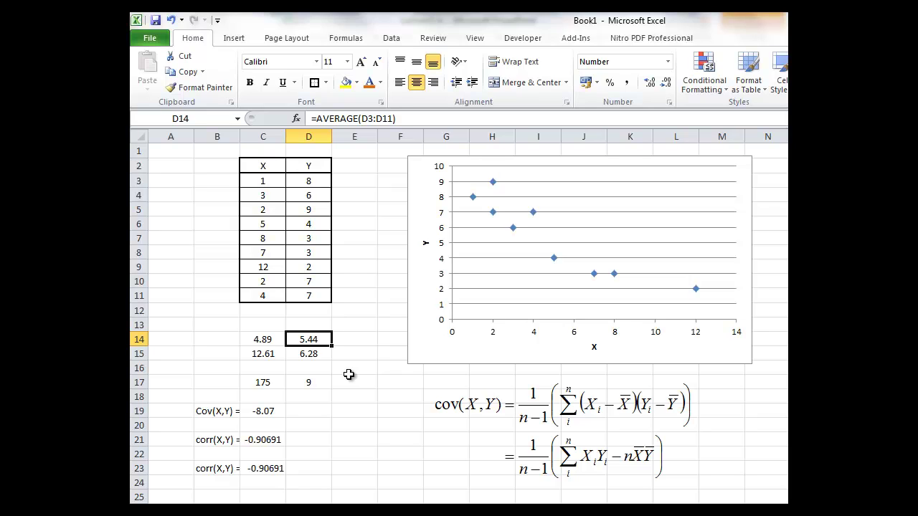
pyautogui.press('Down')
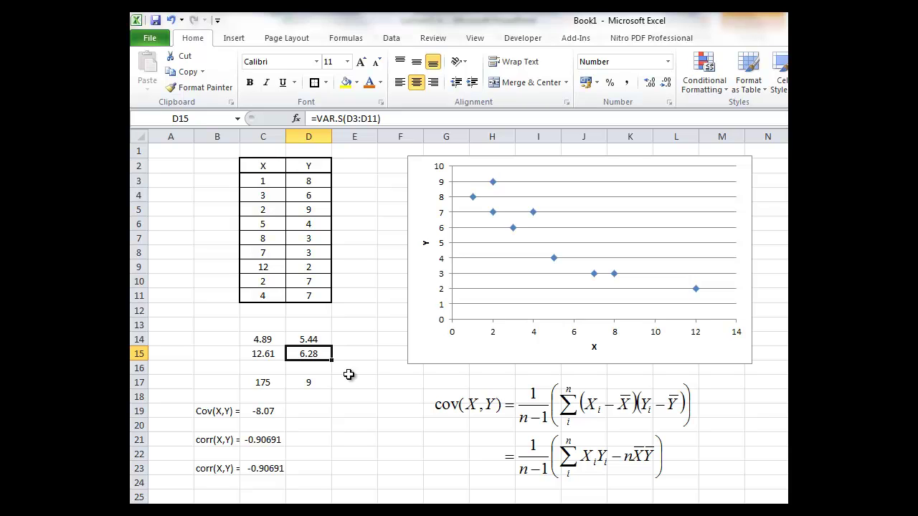
pyautogui.click(349, 378)
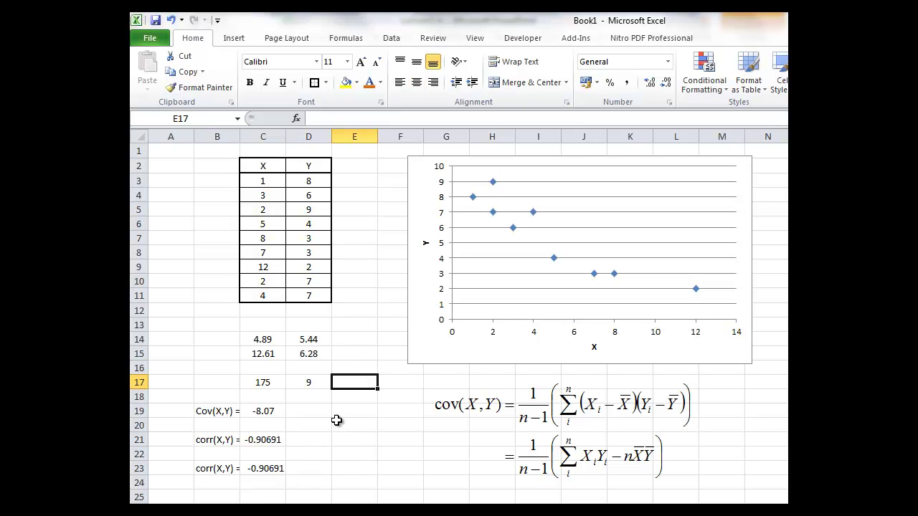
# Inspect the formula in D17 that counts the number of observations.
pyautogui.click(308, 380)
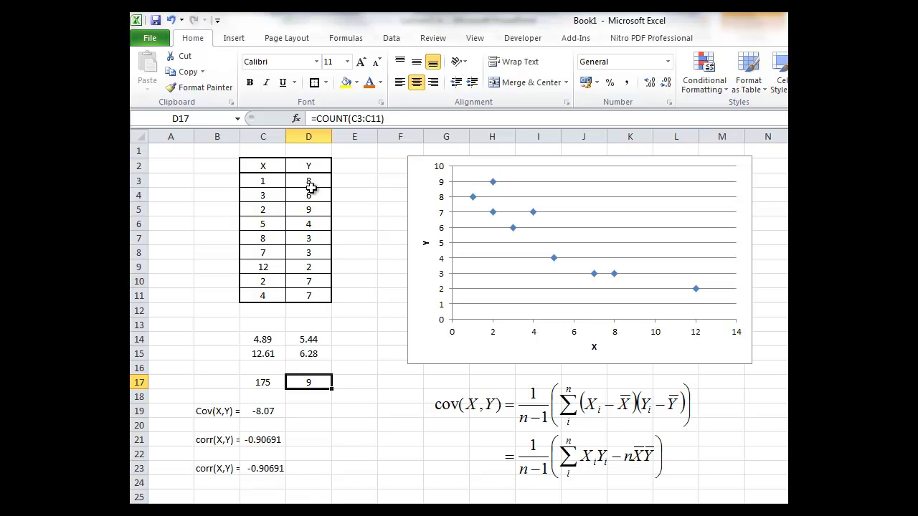
pyautogui.click(348, 424)
pyautogui.click(315, 386)
pyautogui.click(379, 453)
# Inspect the sum-of-products formula in C17 and trace its X and Y ranges in C3:C11 and D3:D11.
pyautogui.click(276, 380)
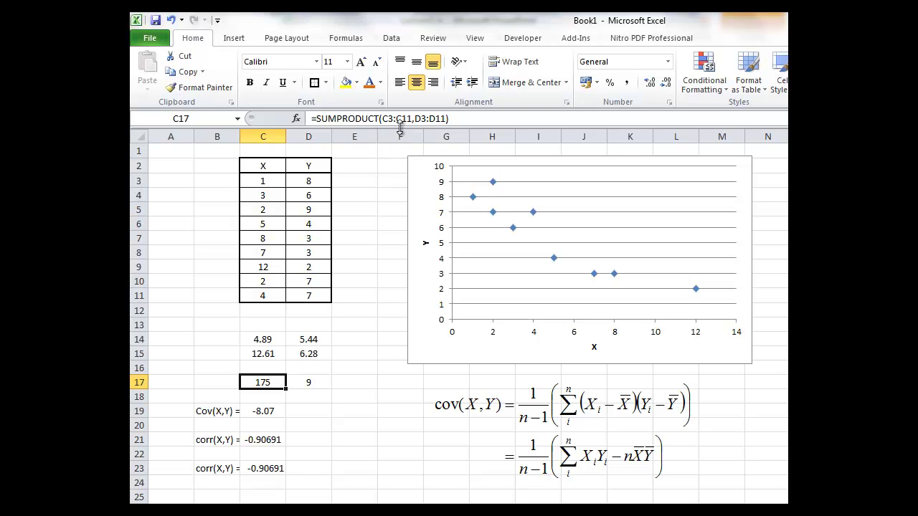
pyautogui.click(268, 179)
pyautogui.click(256, 296)
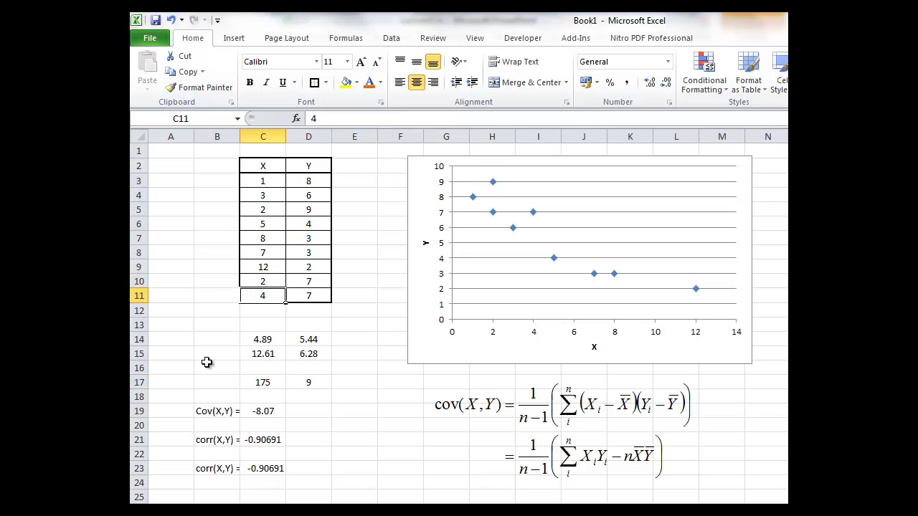
pyautogui.click(255, 384)
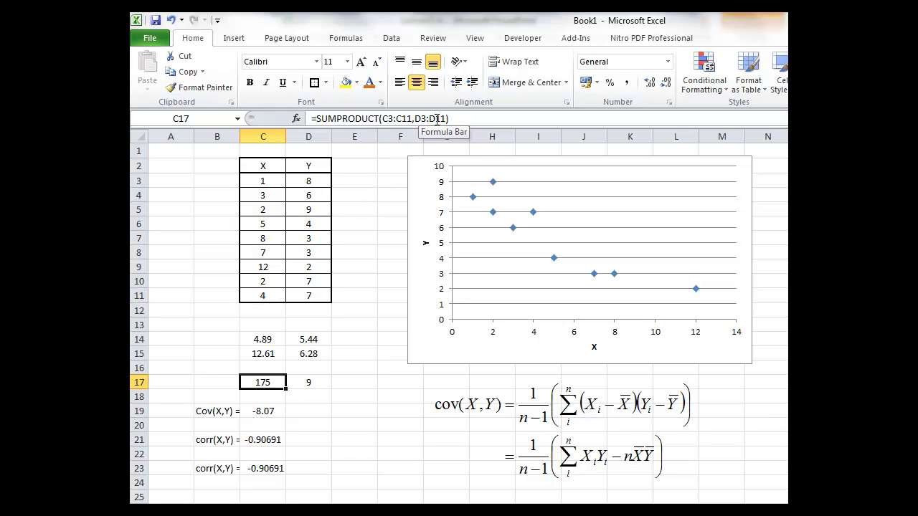
pyautogui.click(294, 180)
pyautogui.click(297, 295)
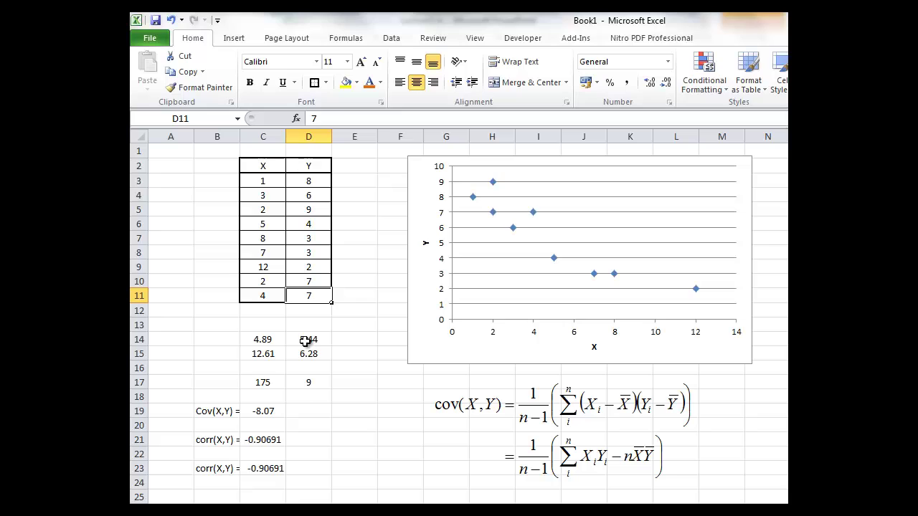
pyautogui.click(336, 417)
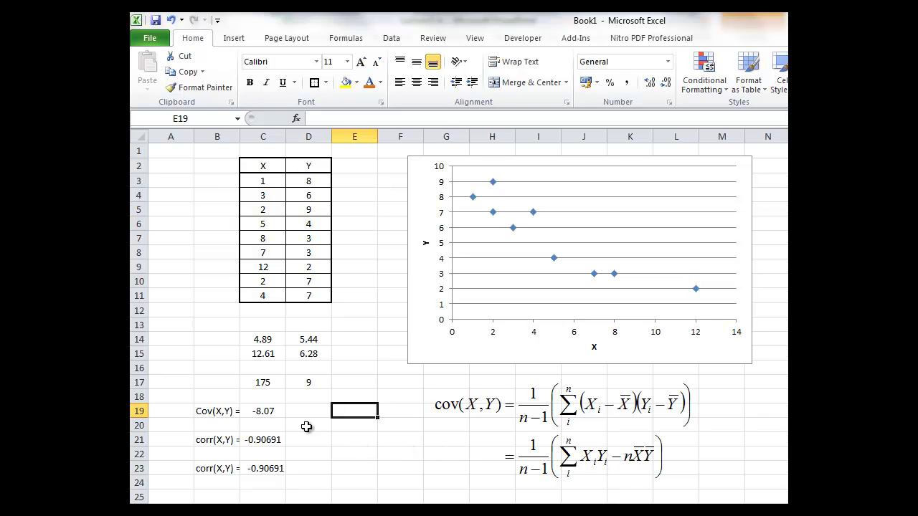
pyautogui.click(262, 382)
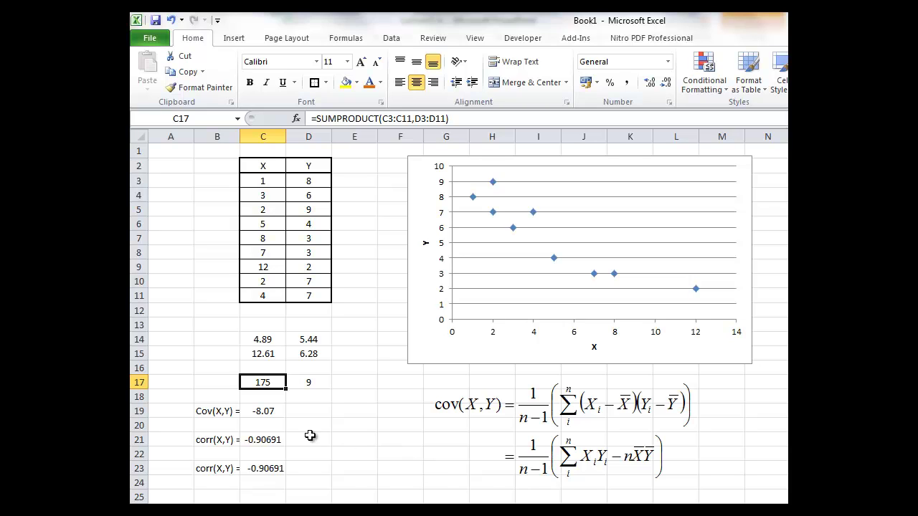
# Inspect the covariance formula in C19 and compare it with the observation count in D17 that it uses.
pyautogui.click(266, 413)
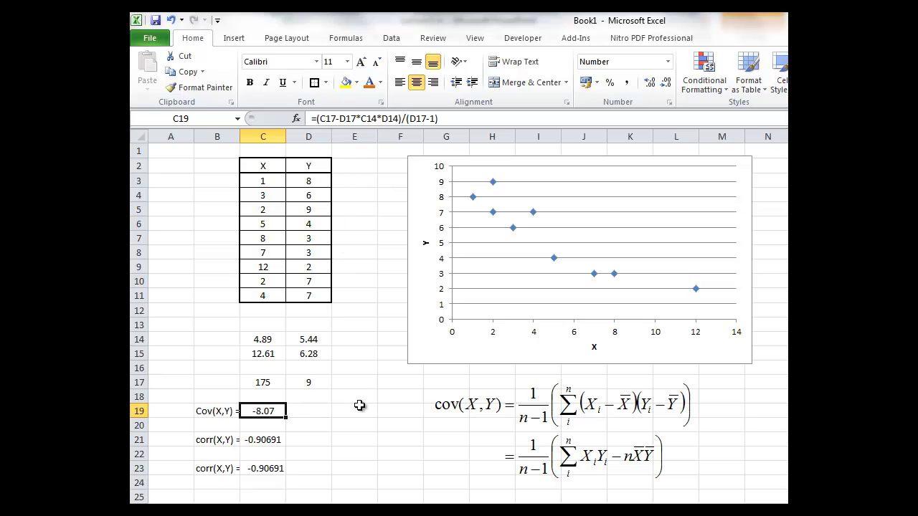
pyautogui.click(322, 386)
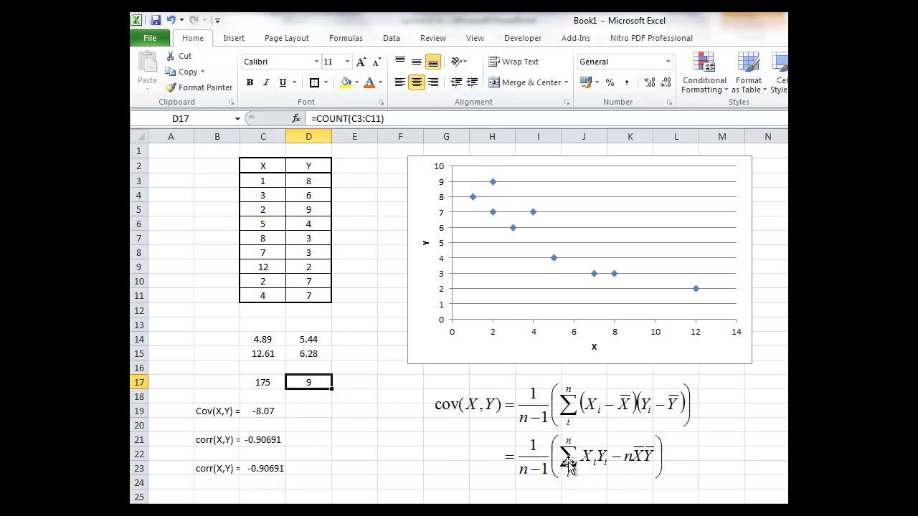
pyautogui.click(271, 413)
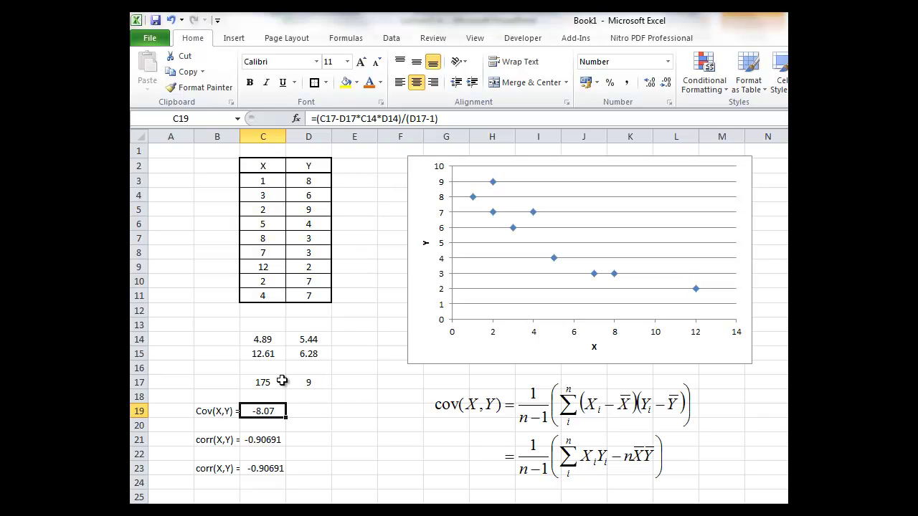
pyautogui.click(304, 381)
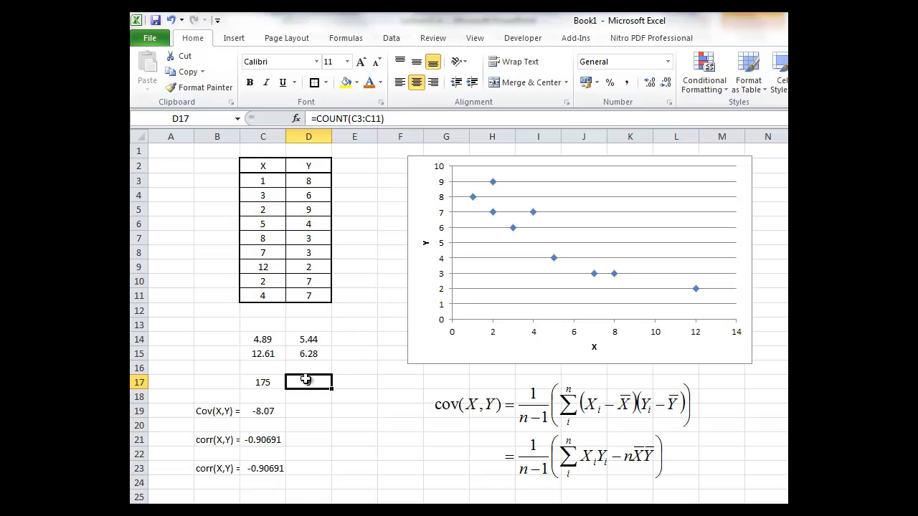
pyautogui.click(265, 416)
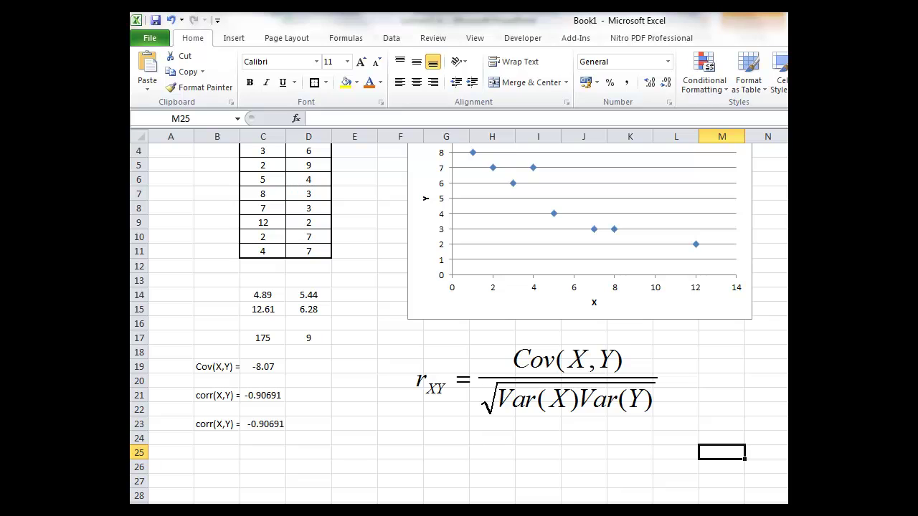
# View the correlation coefficient equation below the scatter chart, select it, and deselect it again.
pyautogui.scroll(1, 458, 324)
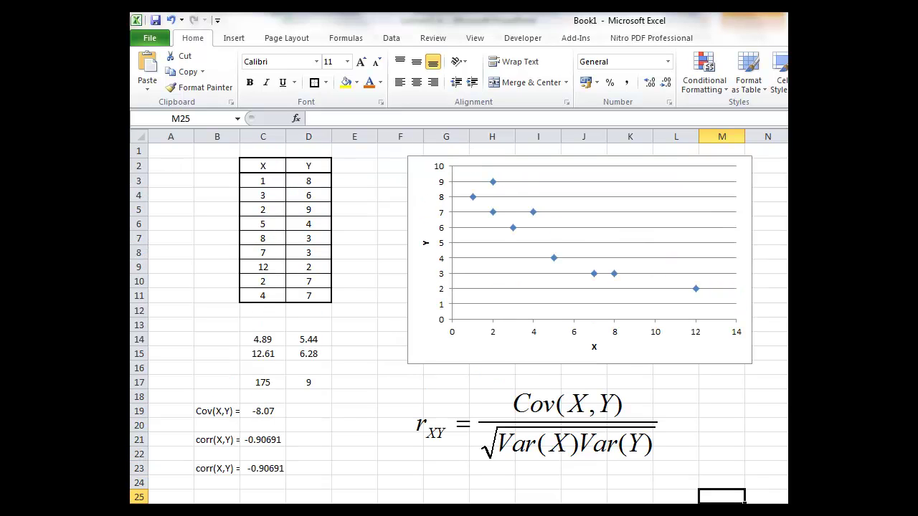
pyautogui.click(557, 433)
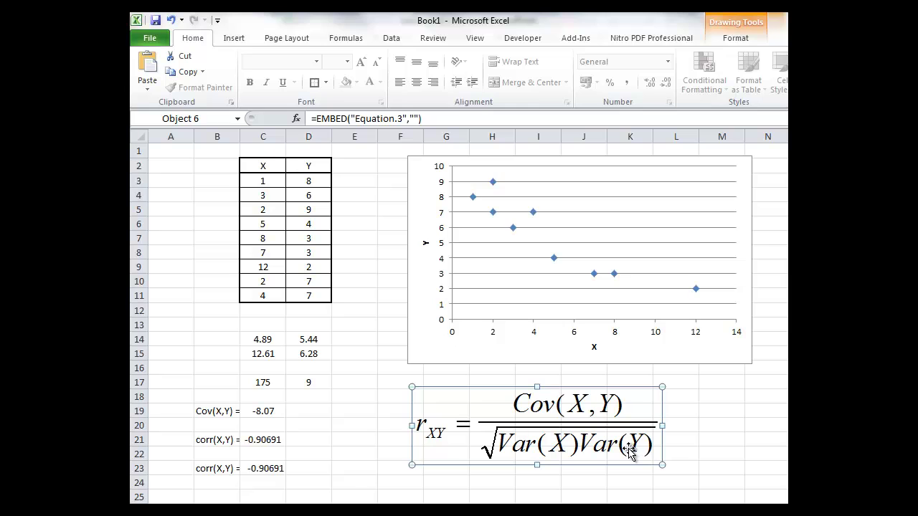
pyautogui.click(738, 428)
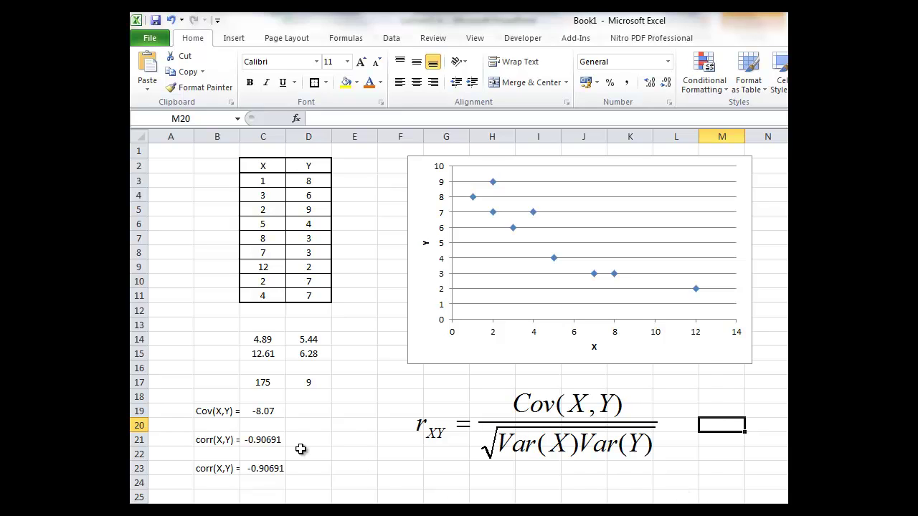
# Inspect the correlation inputs: the covariance in C19 and the variances of X and Y in C15 and D15.
pyautogui.click(265, 415)
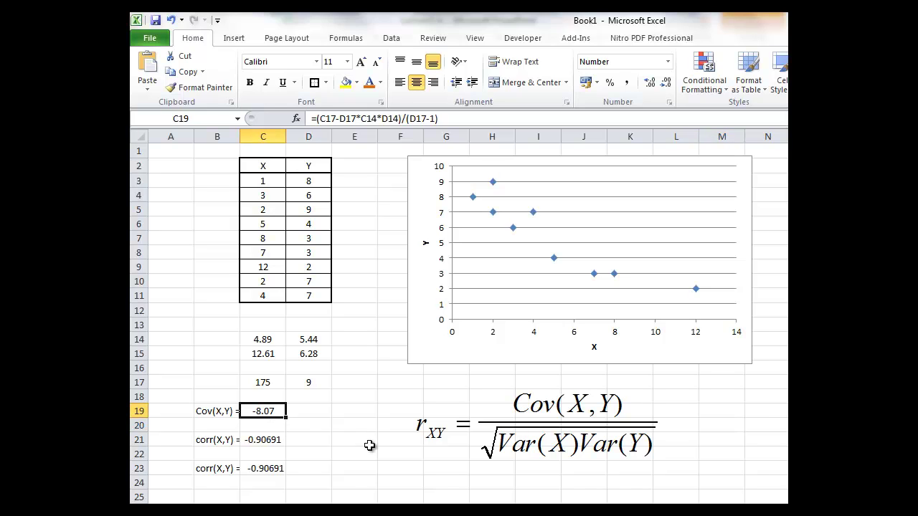
pyautogui.press('Up')
pyautogui.press('Up')
pyautogui.press('Up')
pyautogui.press('Up')
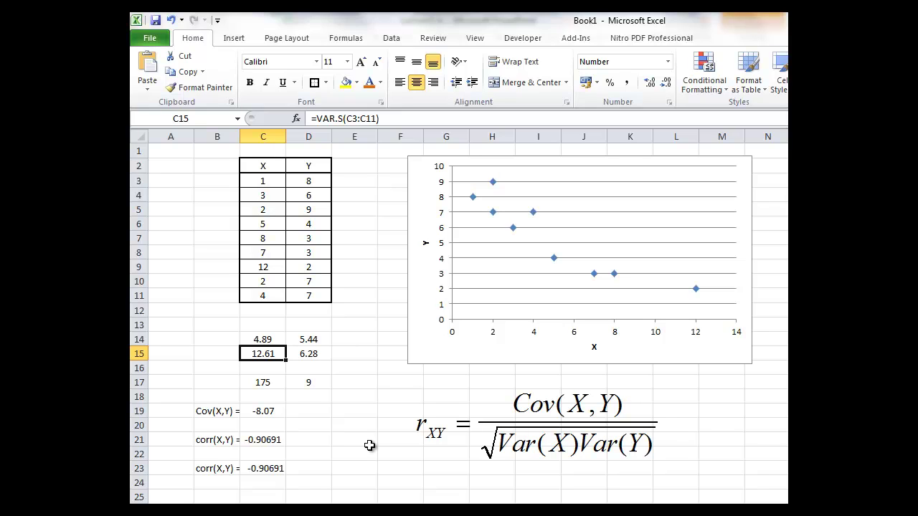
pyautogui.click(315, 354)
pyautogui.click(324, 162)
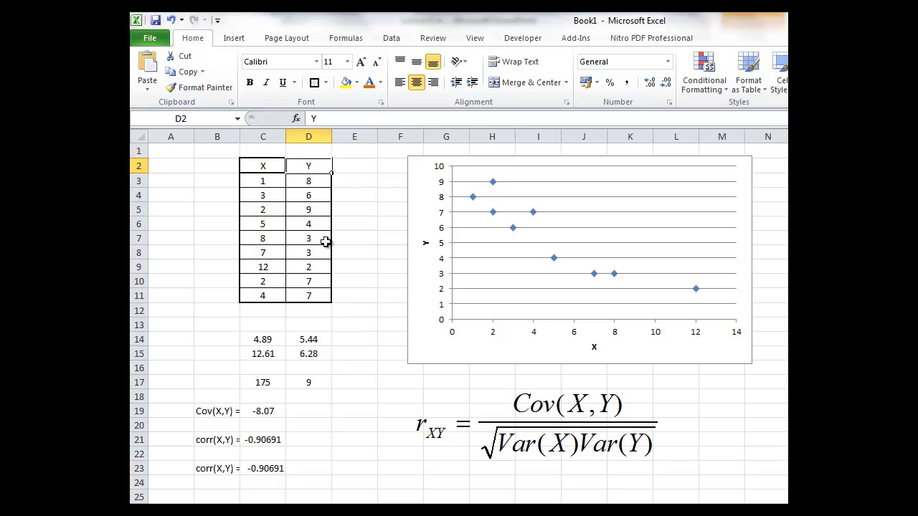
pyautogui.click(313, 349)
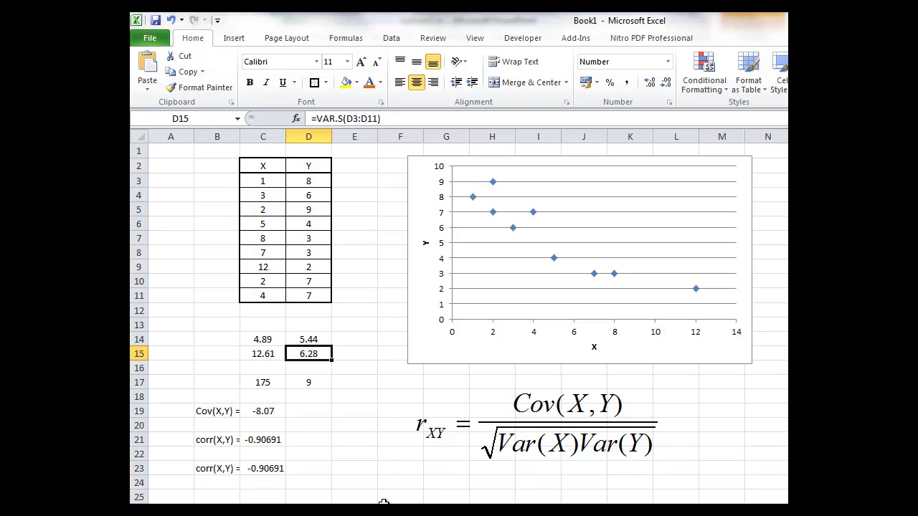
# Rewrite the correlation formula in C21 with a single square root, as =C19/(SQRT(C15*D15)).
pyautogui.click(268, 440)
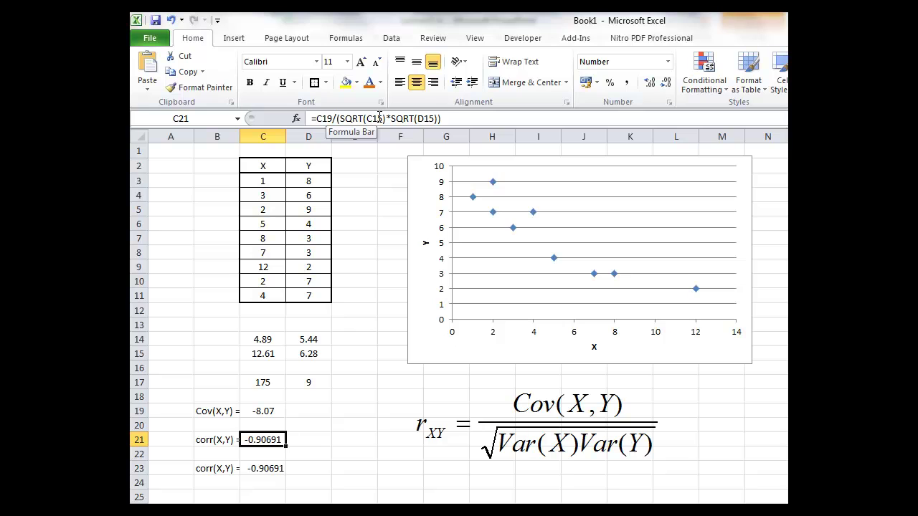
pyautogui.moveTo(383, 118); pyautogui.dragTo(415, 118)
pyautogui.press('Delete')
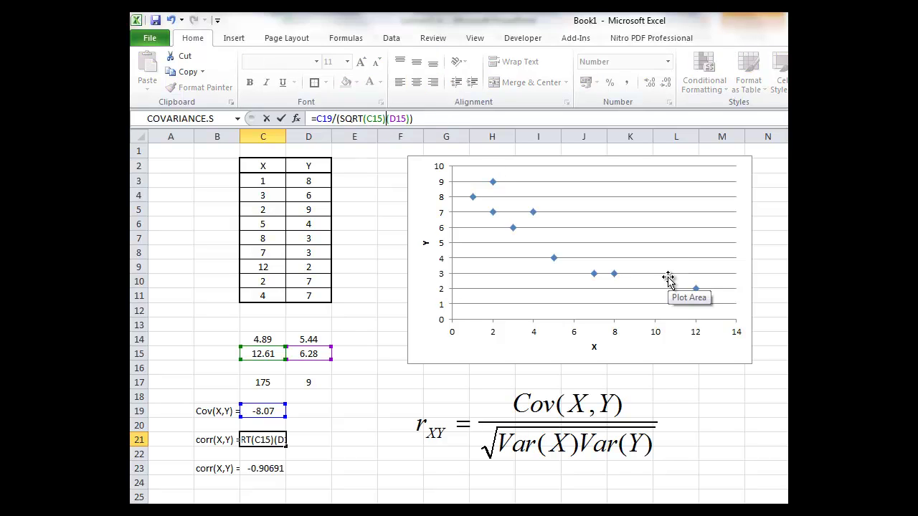
pyautogui.press('BackSpace')
pyautogui.press('Delete')
pyautogui.write('*')
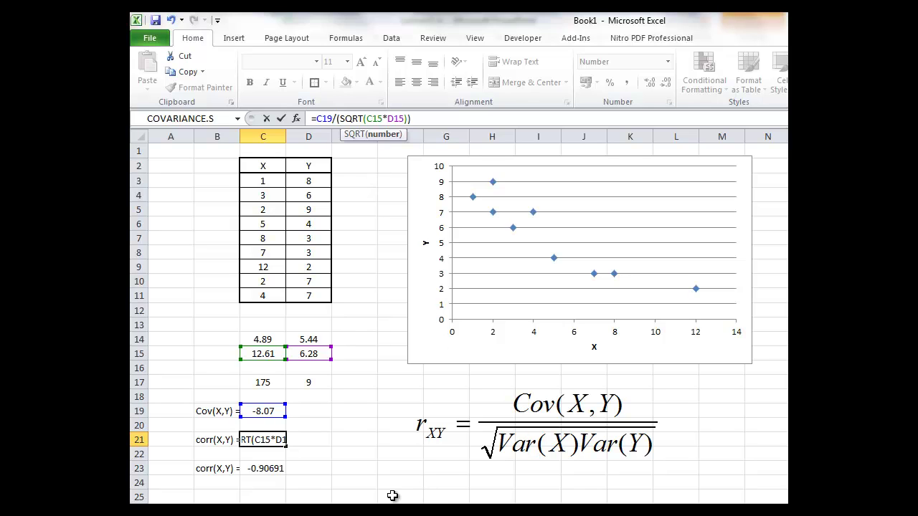
pyautogui.press('Return')
pyautogui.press('Up')
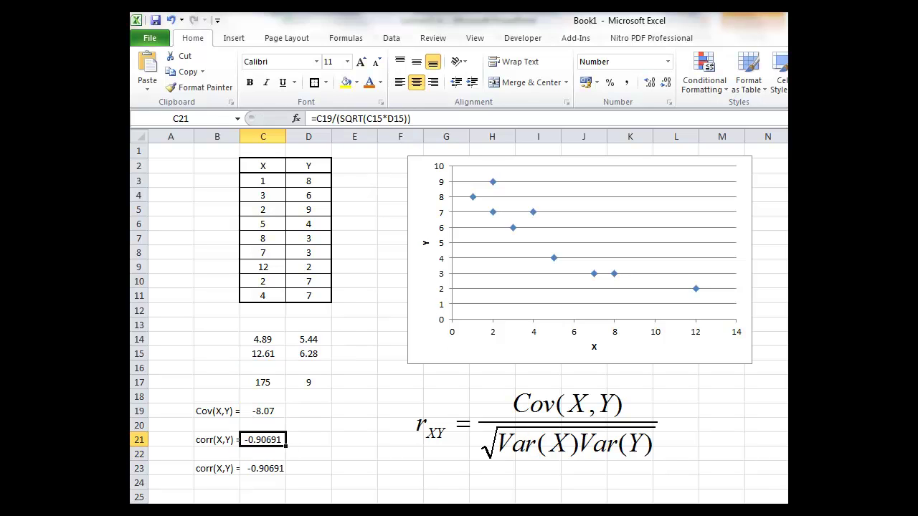
# Inspect the variances of X and Y in C15 and D15 and relate them to the correlation formula in C21.
pyautogui.click(273, 354)
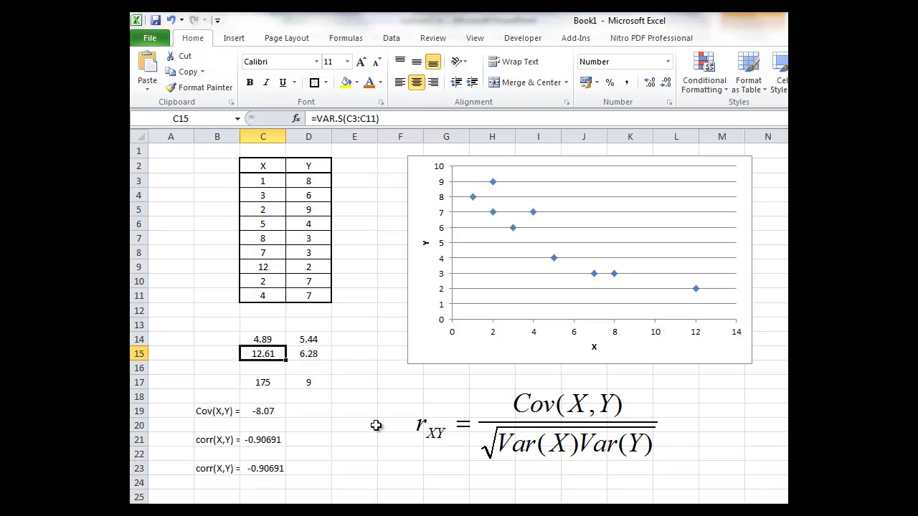
pyautogui.press('Right')
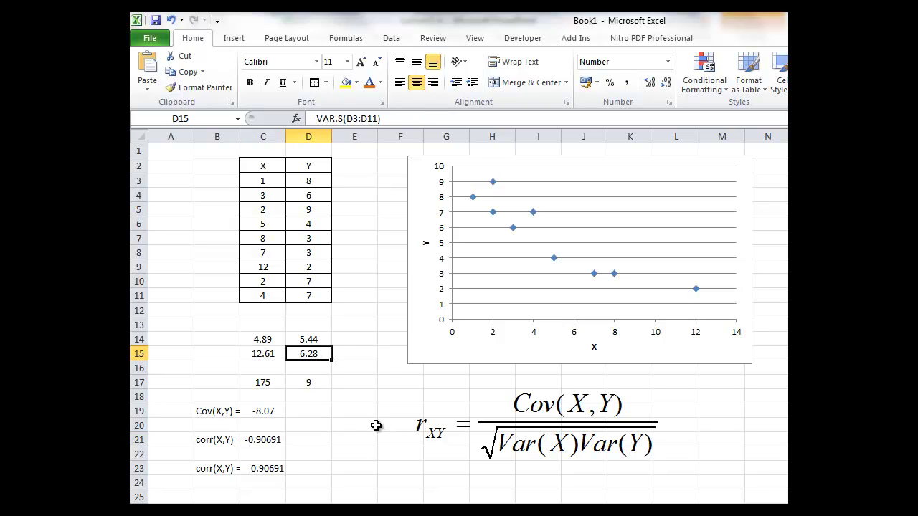
pyautogui.press('Left')
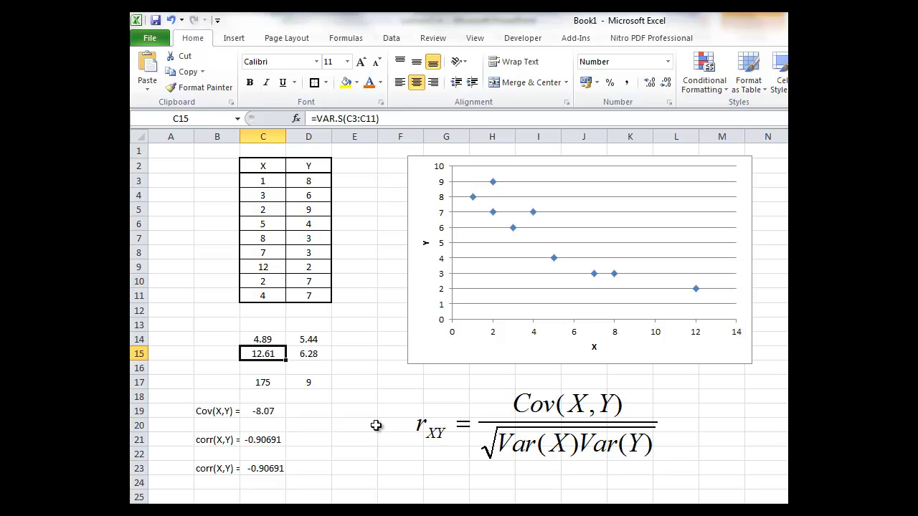
pyautogui.press('Right')
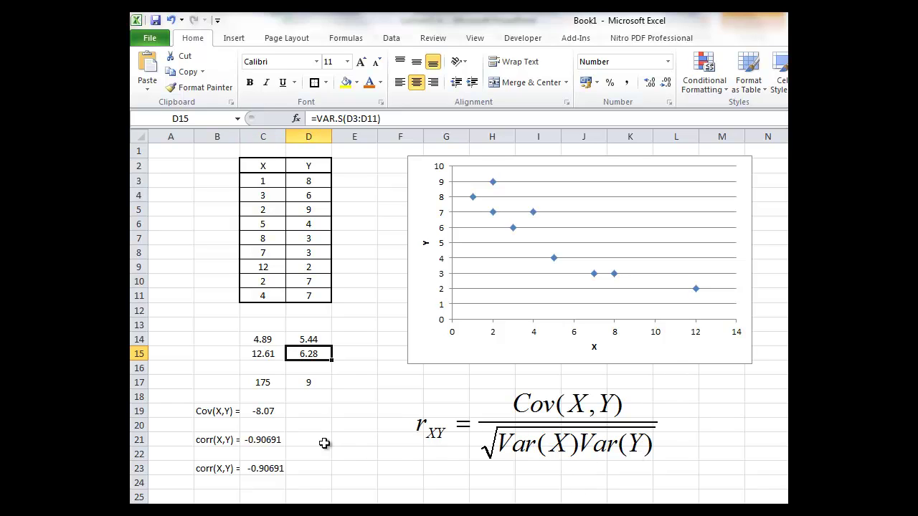
pyautogui.click(255, 437)
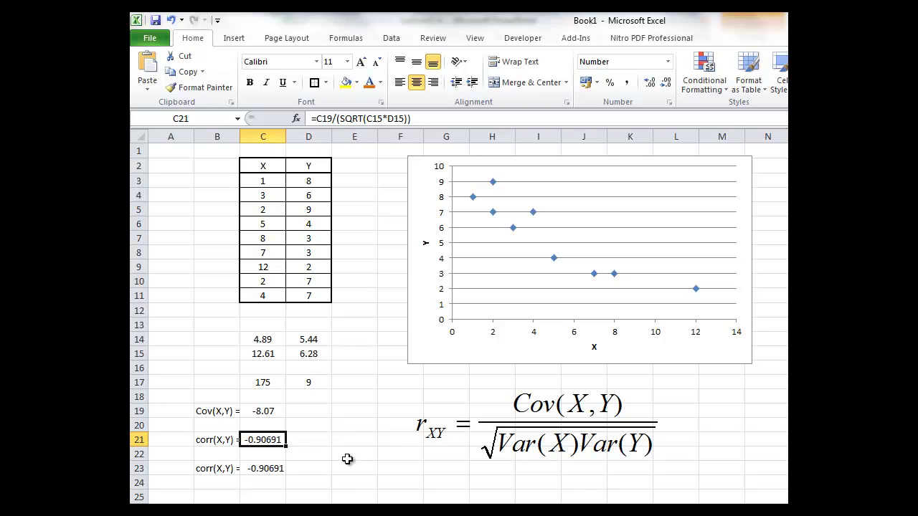
# Inspect the CORREL formula in C23 and trace its X and Y ranges in C3:C11 and D3:D11.
pyautogui.press('Down')
pyautogui.press('Down')
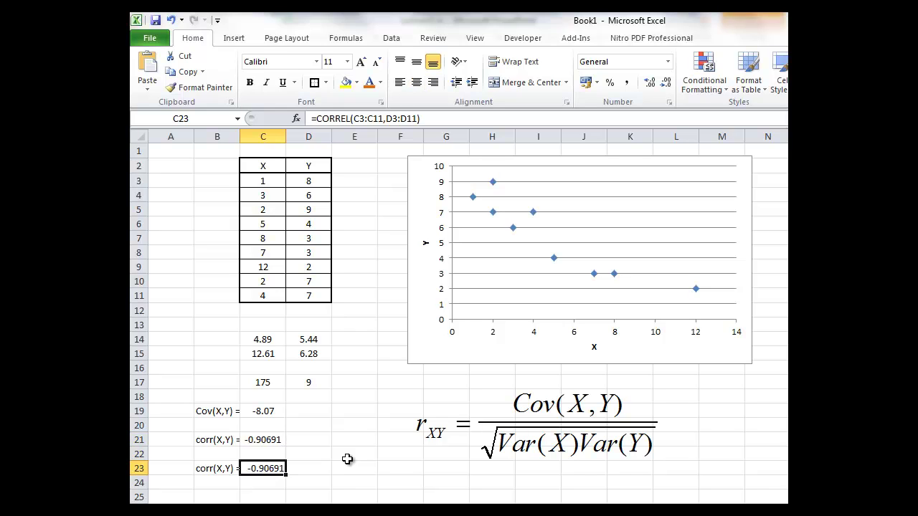
pyautogui.click(350, 118)
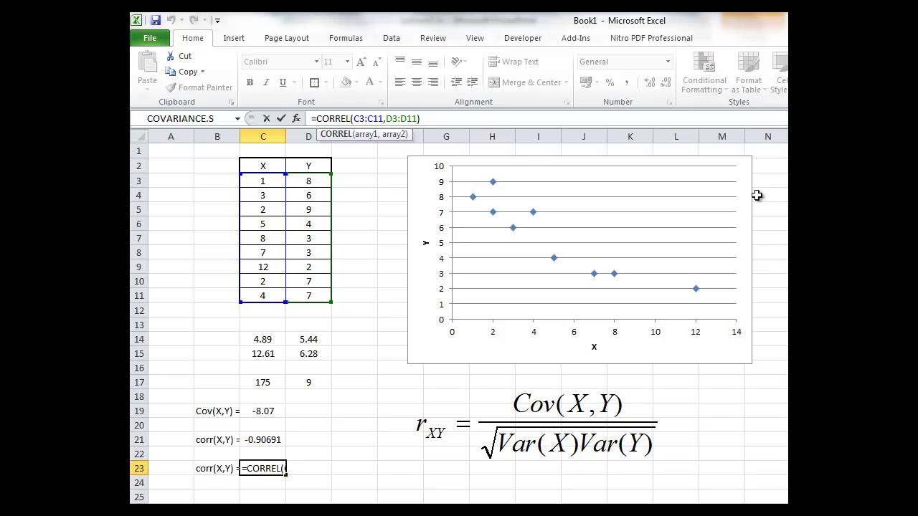
pyautogui.click(335, 478)
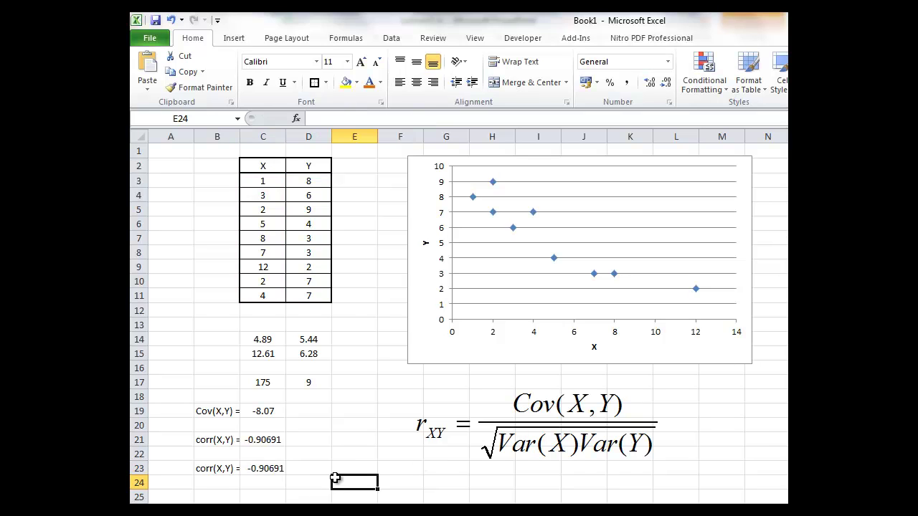
# Review the correlation coefficient in C21 against the scatter chart and the CORREL result in row 23.
pyautogui.click(276, 439)
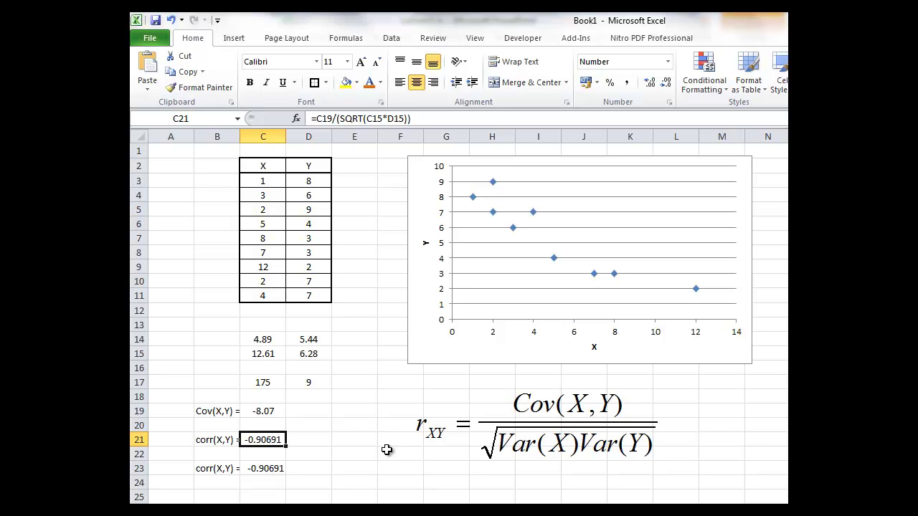
pyautogui.press('Left')
pyautogui.press('Right')
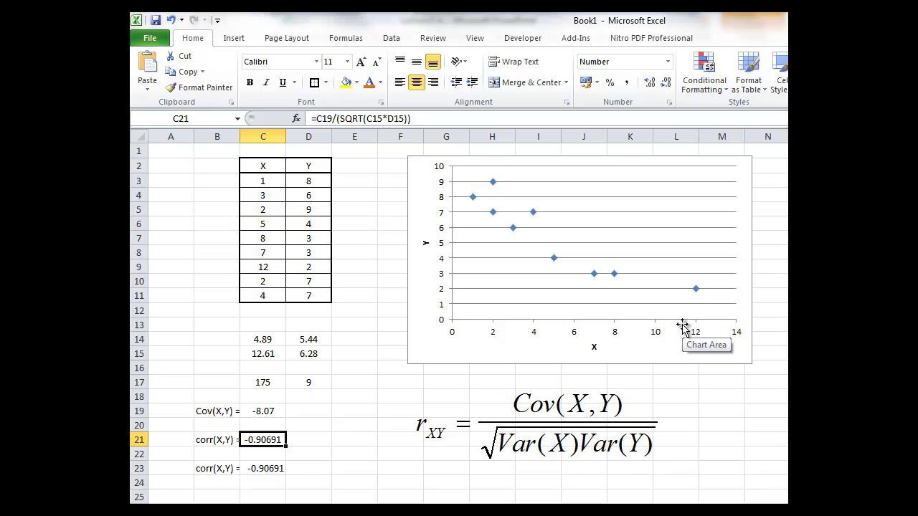
pyautogui.click(303, 470)
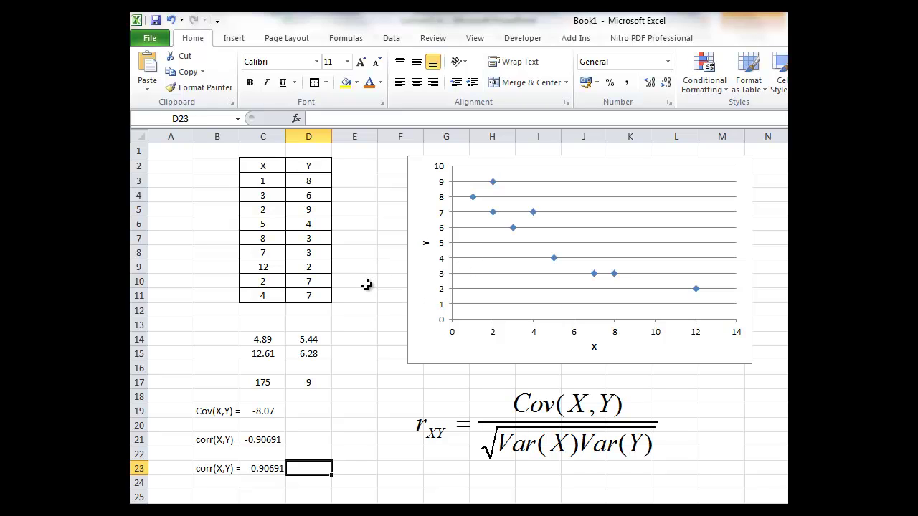
# Set the Y value paired with X = 8 in D7 to 12 and check its point on the scatter chart.
pyautogui.click(311, 239)
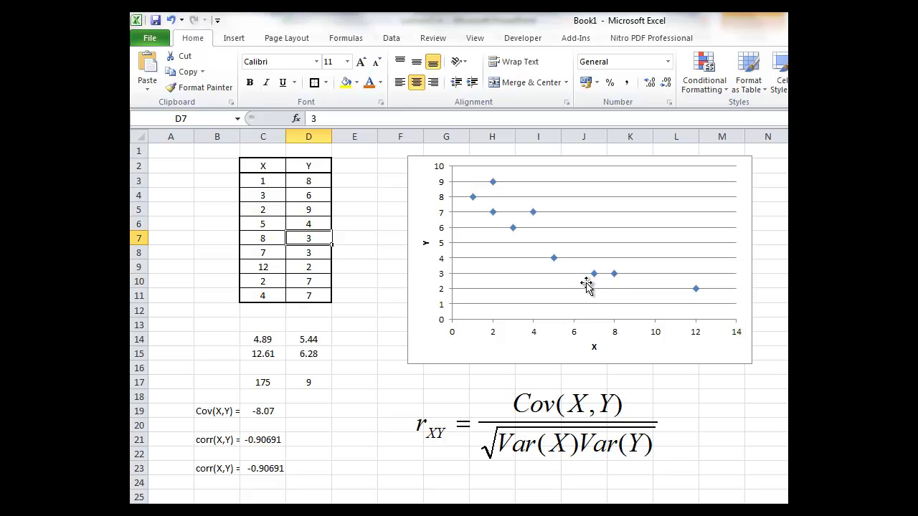
pyautogui.moveTo(613, 276)
pyautogui.write('12')
pyautogui.press('Return')
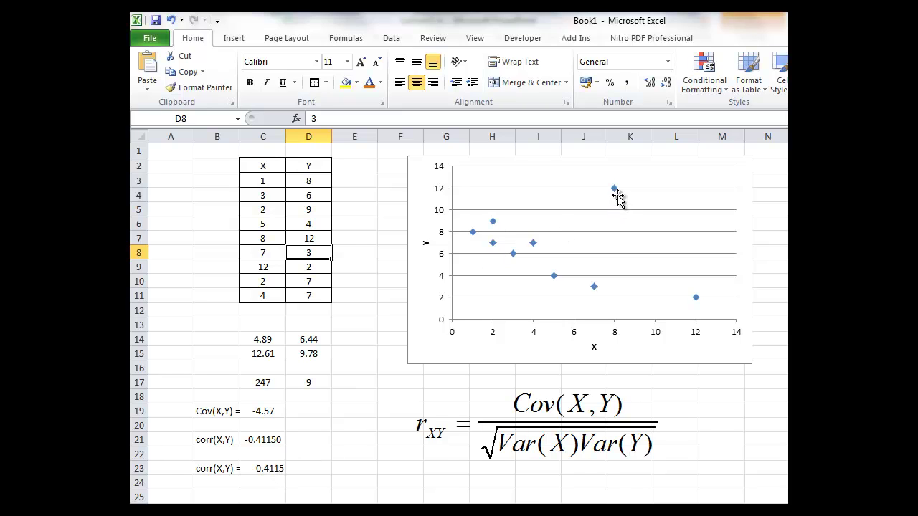
pyautogui.moveTo(614, 193)
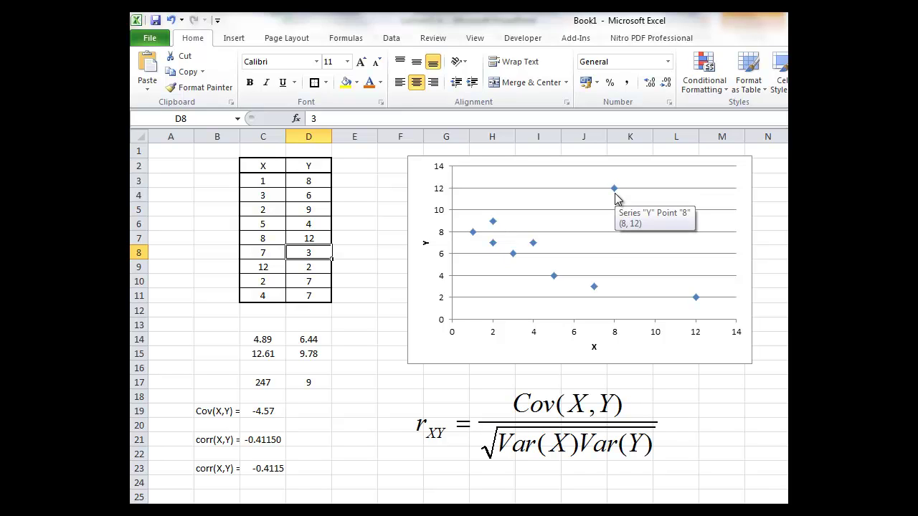